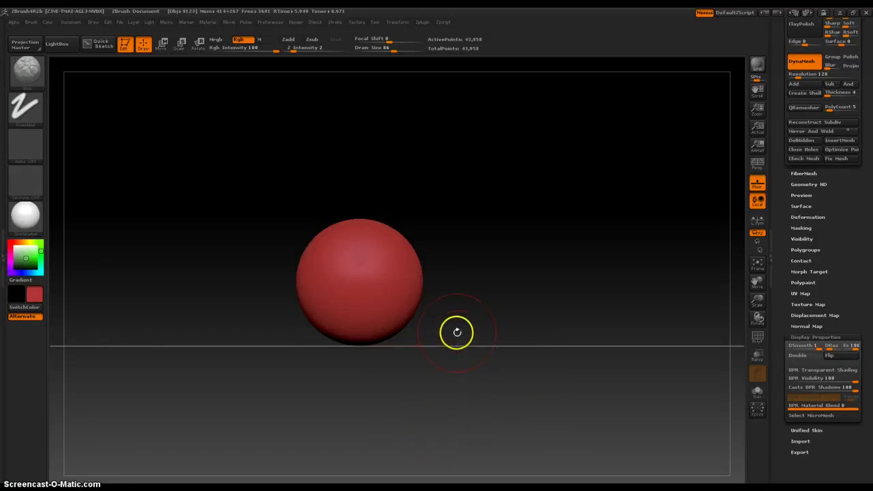
Choose the CurveTube brush for drawing tubes on the red sphere.
drag(457, 333, 495, 347)
key(space)
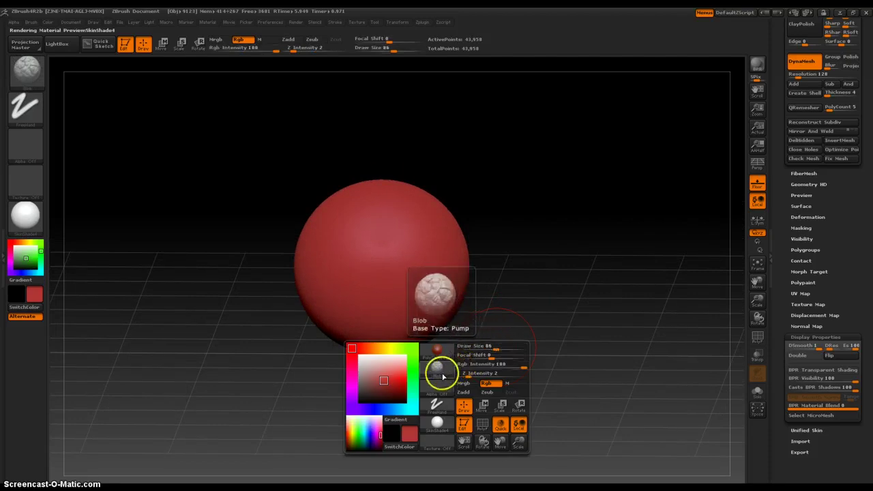
click(442, 377)
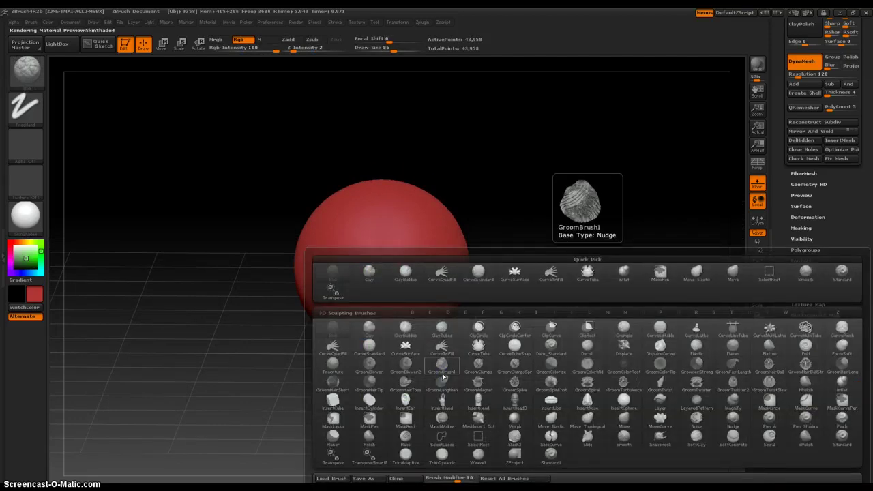
key(c)
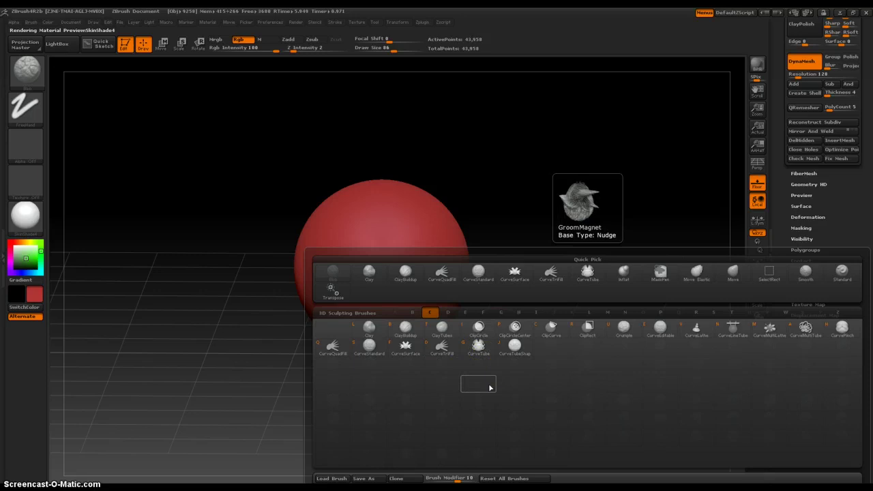
click(489, 387)
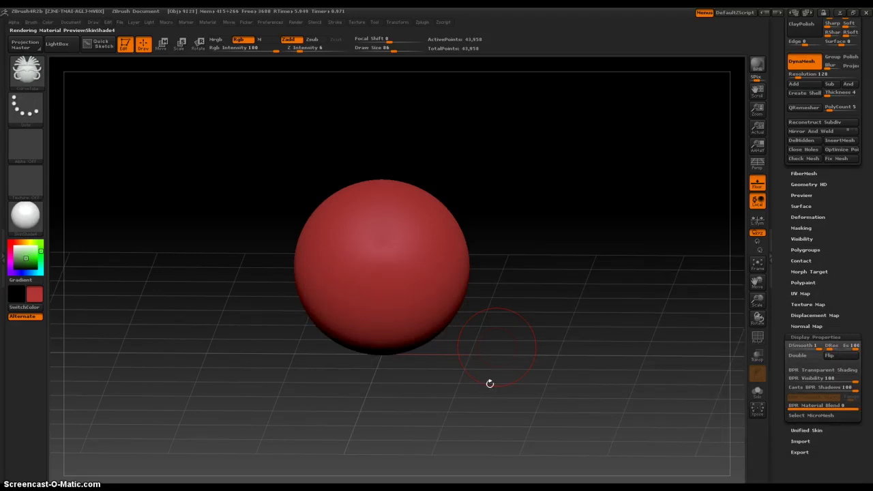
Activate symmetry across the X axis with radial symmetry turned off.
drag(538, 302, 537, 284)
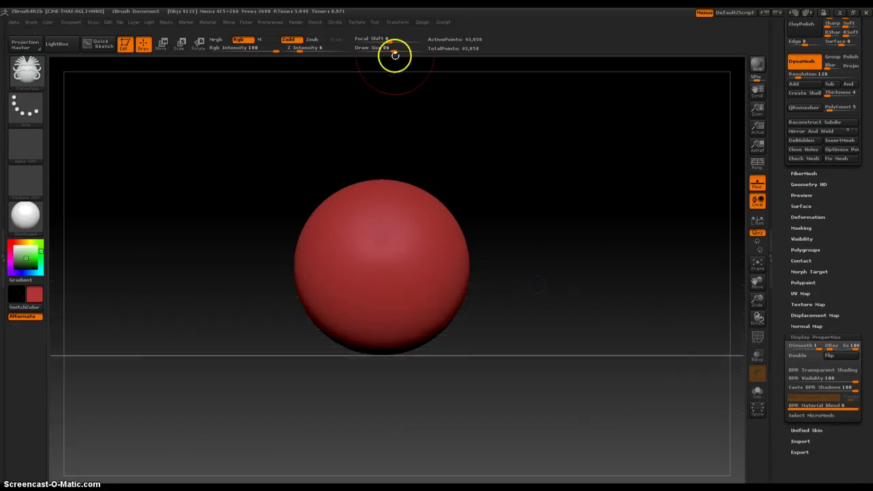
click(398, 23)
click(413, 227)
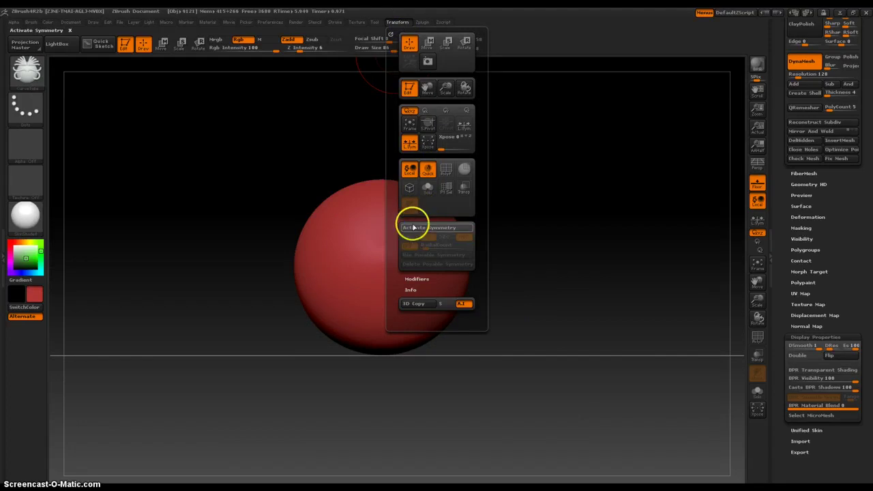
click(412, 237)
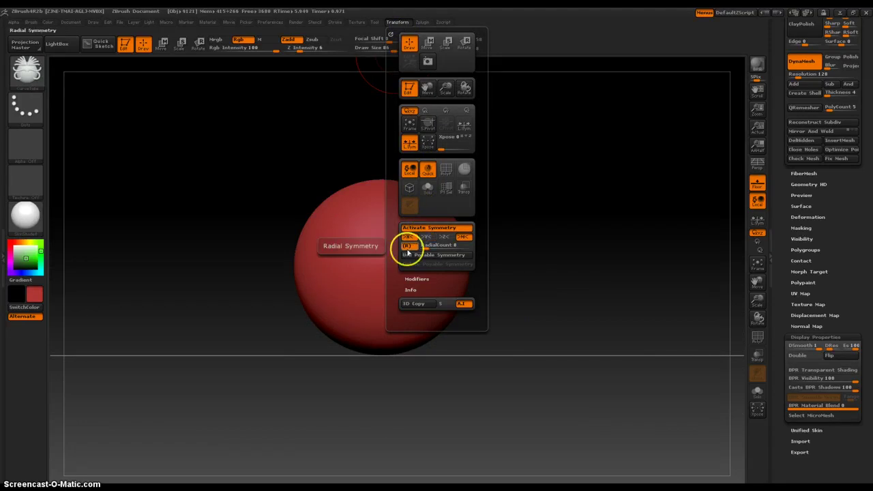
click(411, 247)
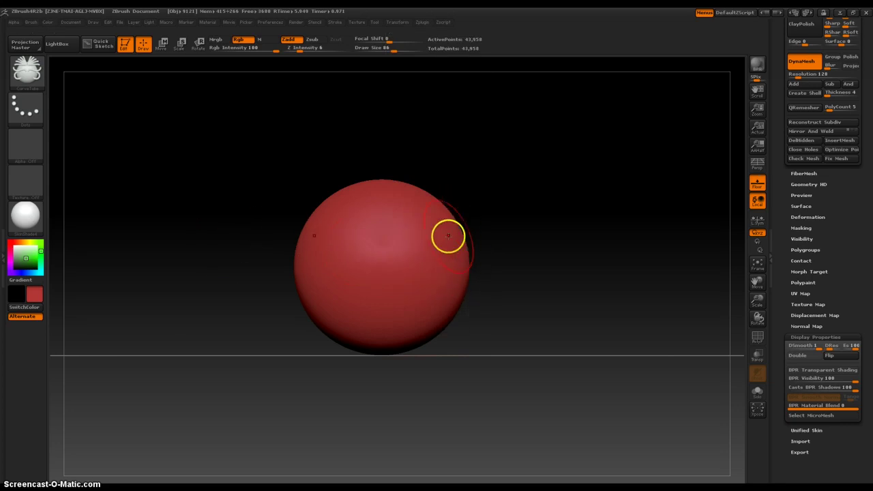
Try drawing thick mirrored tubes outward from the sphere's upper sides at draw size 186, and undo them.
key(bracketright)
key(bracketright)
key(bracketright)
key(bracketright)
key(bracketright)
key(bracketright)
key(bracketright)
key(bracketright)
drag(683, 121, 683, 121)
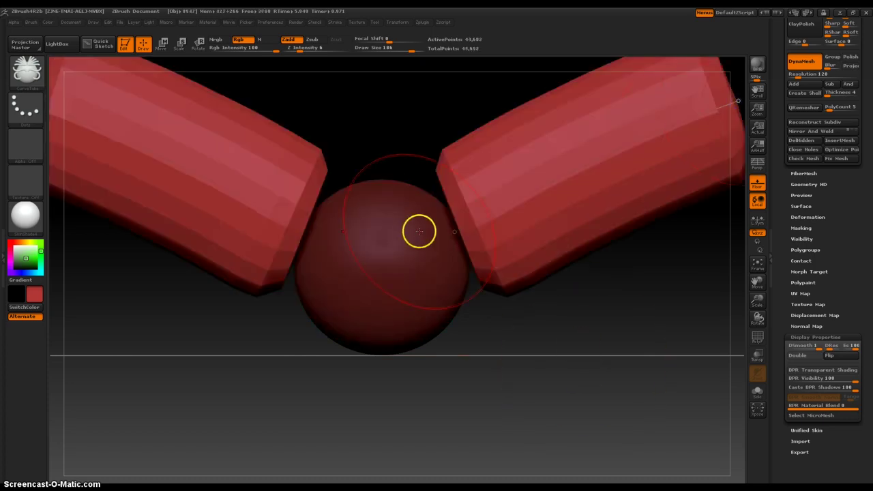
drag(455, 232, 411, 246)
ctrl+right_drag(523, 292, 496, 368)
key(ctrl+z)
key(ctrl+z)
Draw a thinner mirrored pair of tubes from the sphere's upper sides at draw size 56 and bend them down along it.
right_drag(517, 332, 507, 320)
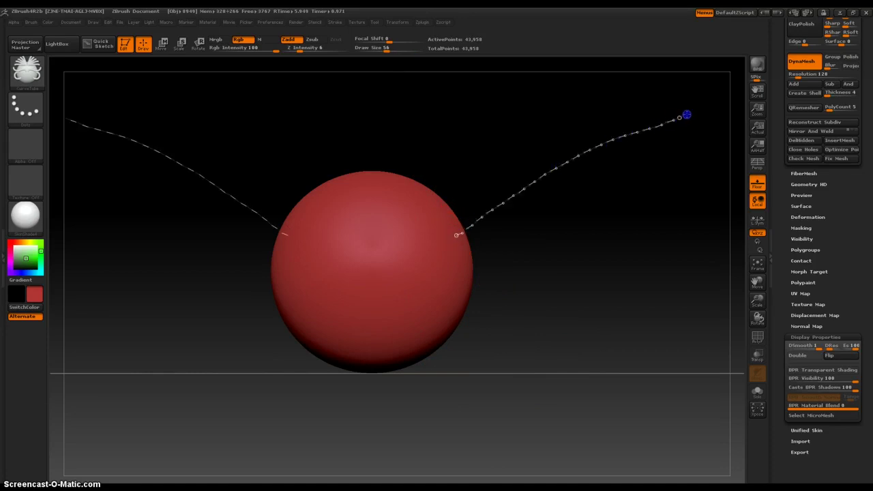
drag(715, 101, 714, 100)
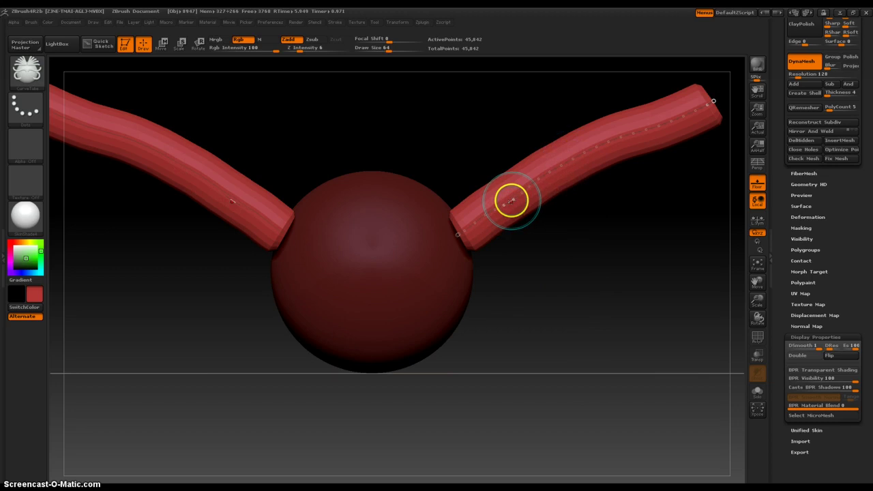
drag(511, 198, 542, 206)
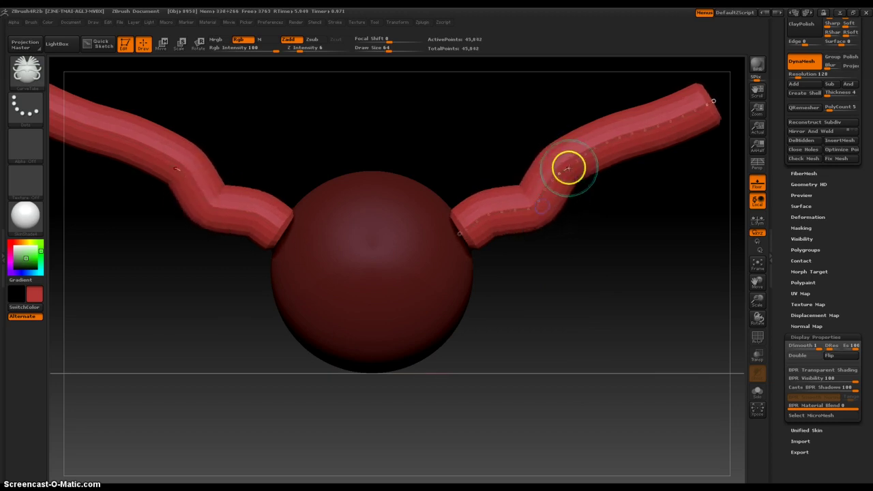
mouse_move(569, 167)
mouse_down()
mouse_move(569, 185)
mouse_move(630, 138)
mouse_move(619, 161)
mouse_move(649, 133)
mouse_move(648, 146)
mouse_move(665, 122)
mouse_move(667, 144)
mouse_move(678, 117)
mouse_move(684, 125)
mouse_move(712, 112)
mouse_move(712, 98)
mouse_move(199, 164)
mouse_move(429, 479)
mouse_move(651, 481)
mouse_move(451, 436)
mouse_move(501, 465)
mouse_up()
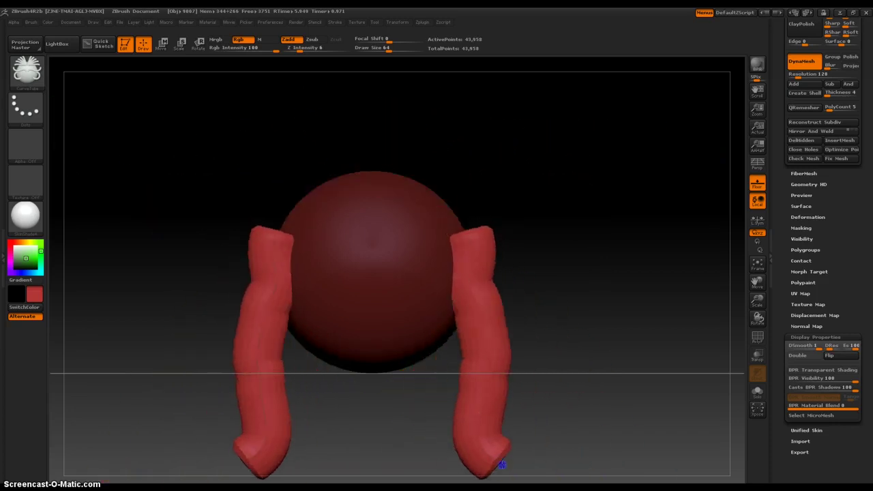
Move the tube pair's upper ends beneath the sphere and shape the tubes into legs splayed outward.
mouse_move(469, 231)
mouse_down()
mouse_move(371, 332)
mouse_move(393, 318)
mouse_up()
drag(589, 420, 545, 337)
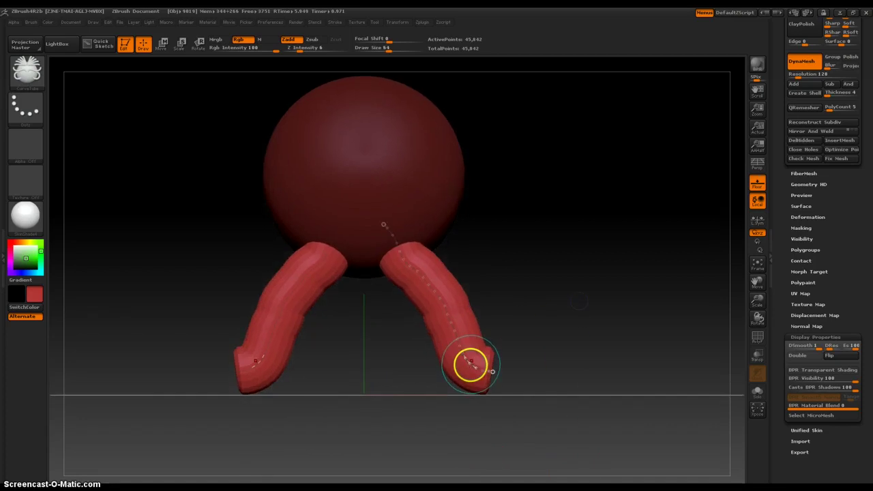
mouse_move(470, 362)
mouse_down()
mouse_move(472, 332)
mouse_move(480, 329)
mouse_move(458, 318)
mouse_move(469, 296)
mouse_move(426, 243)
mouse_move(389, 226)
mouse_up()
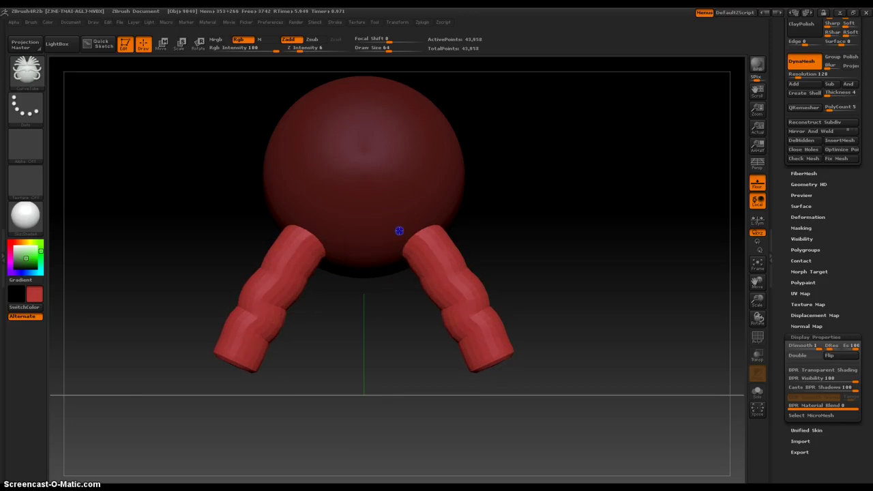
drag(438, 274, 415, 261)
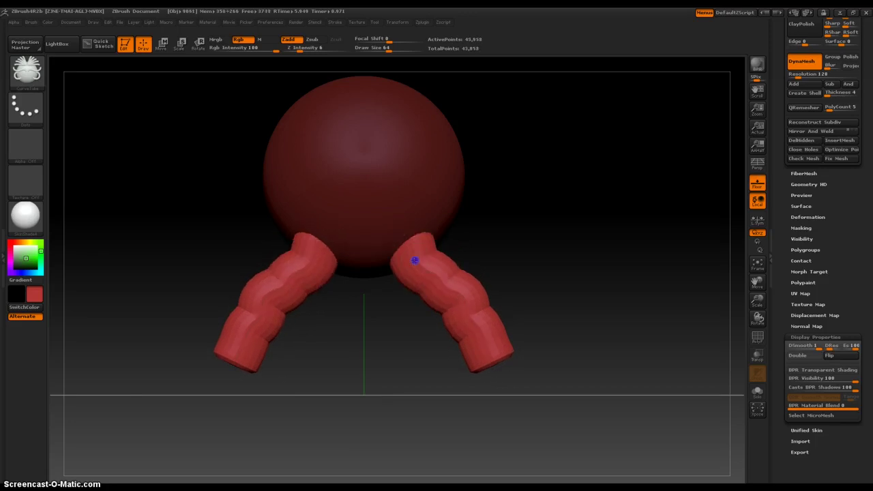
drag(468, 301, 515, 394)
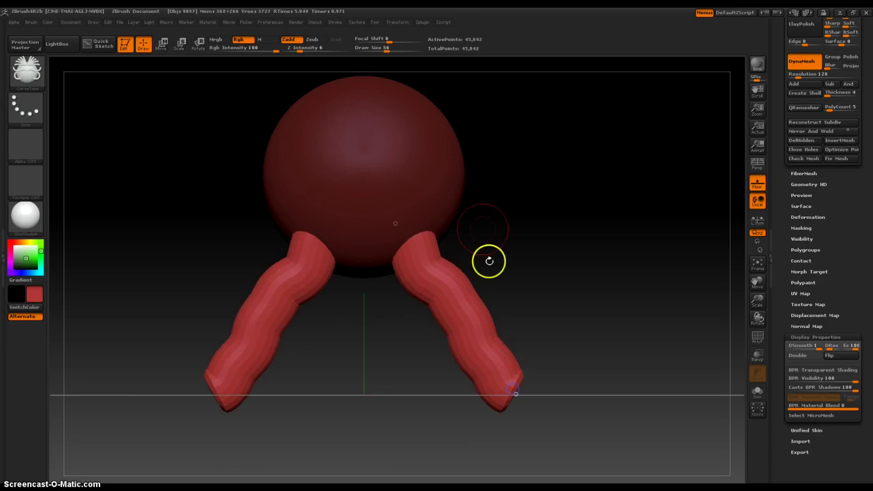
Add two more mirrored tube pairs, one from the sphere's upper part and one from its sides, and bend both.
alt+drag(493, 207, 553, 340)
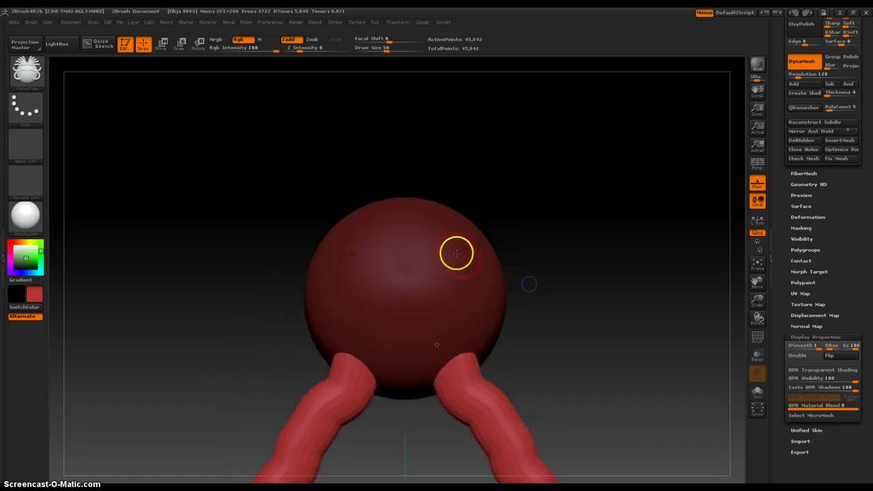
drag(529, 137, 577, 82)
click(549, 197)
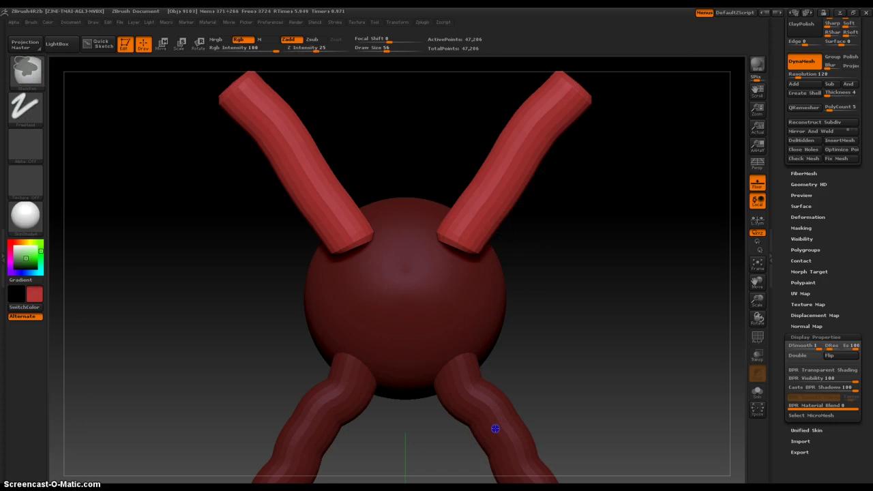
mouse_move(482, 205)
mouse_down()
mouse_move(485, 193)
mouse_move(507, 201)
mouse_move(546, 116)
mouse_move(577, 92)
mouse_move(577, 109)
mouse_move(556, 132)
mouse_move(563, 154)
mouse_up()
click(523, 321)
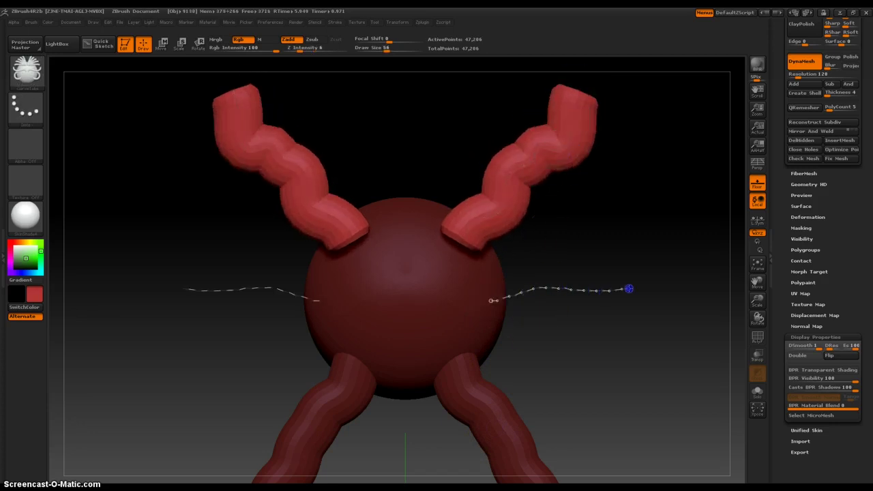
drag(591, 291, 600, 318)
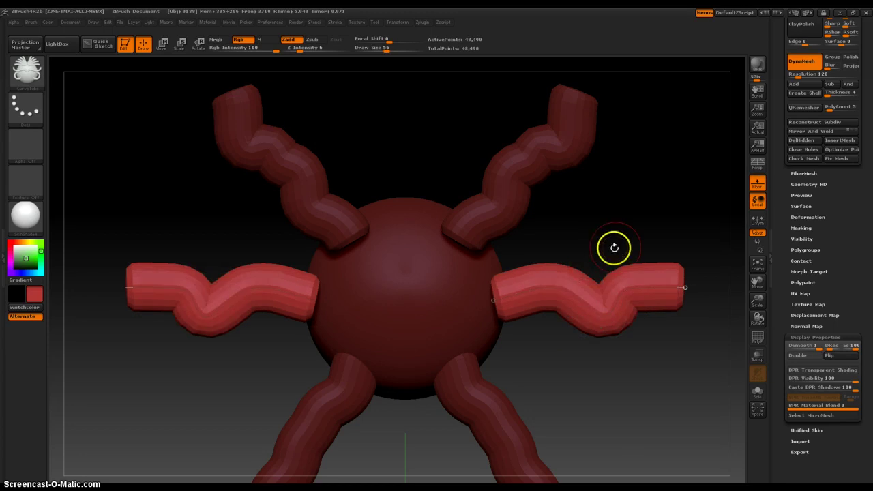
Undo all the mirrored tubes to leave only the bare sphere.
key(ctrl+z)
key(ctrl+z)
key(ctrl+z)
key(ctrl+z)
key(ctrl+z)
key(ctrl+z)
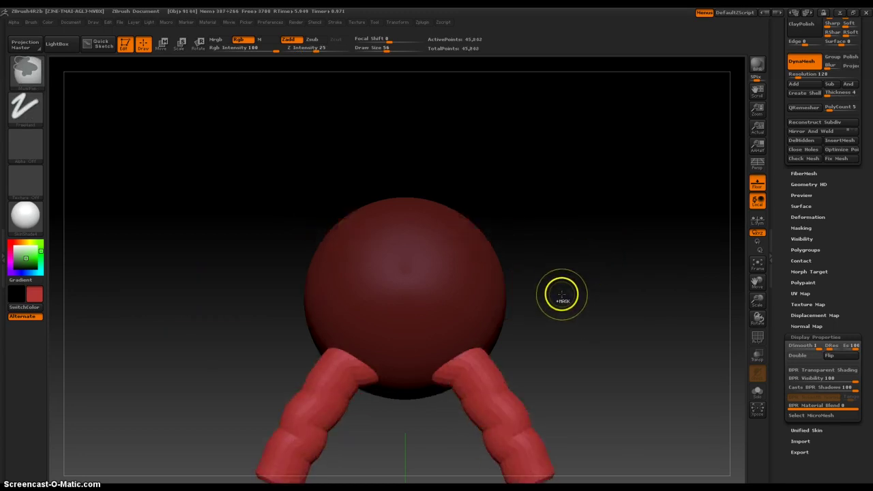
key(ctrl+z)
key(ctrl+z)
key(ctrl+z)
key(ctrl+z)
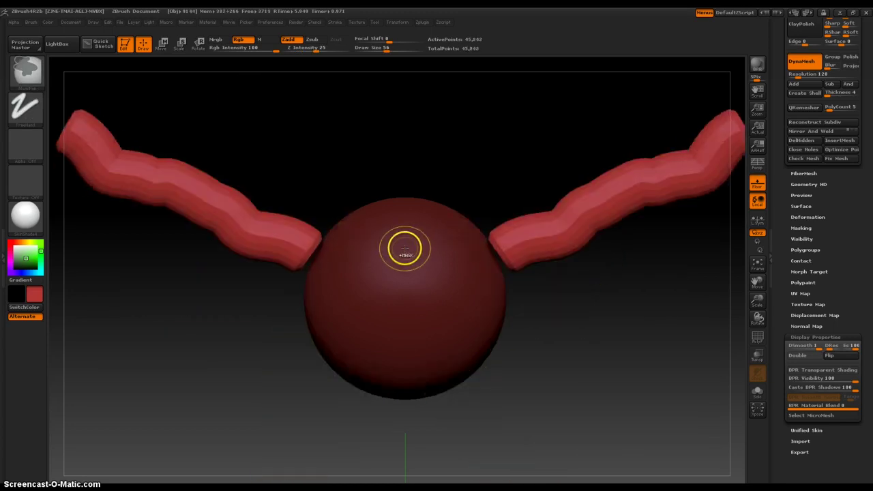
key(ctrl+z)
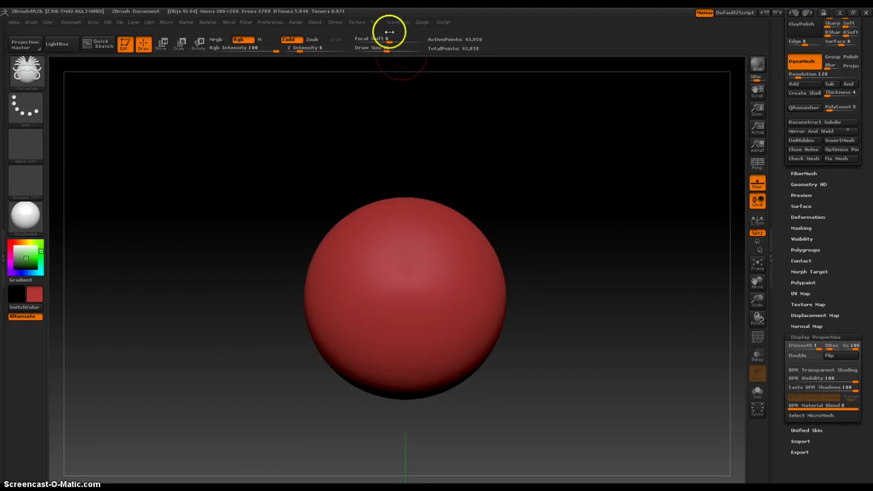
Set eight-fold radial symmetry about the Y axis and draw curved tubes outward all around the sphere.
click(395, 25)
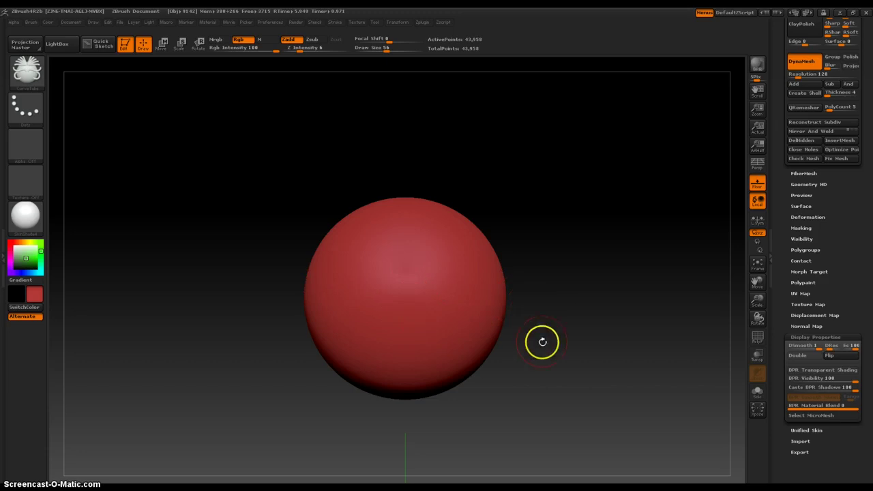
shift+drag(543, 342, 537, 285)
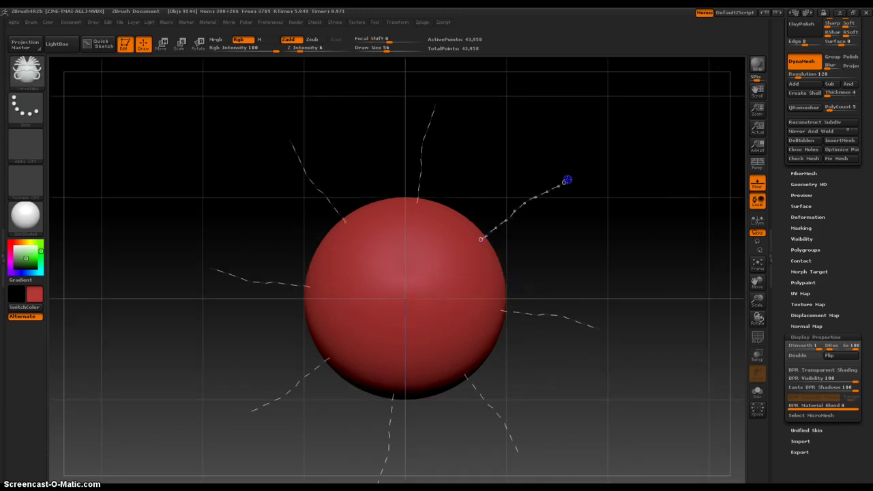
drag(539, 93, 507, 90)
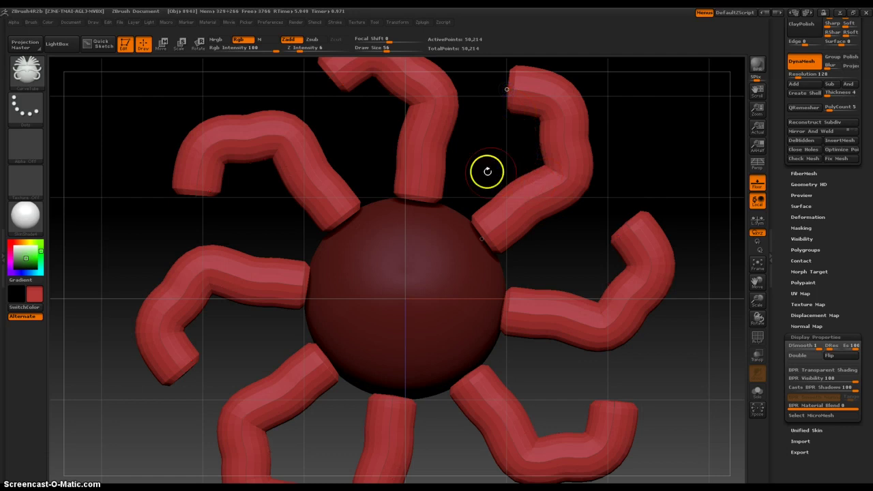
Pull the inner ends of the radial tubes inward so they attach closer to the sphere's centre.
drag(484, 163, 489, 274)
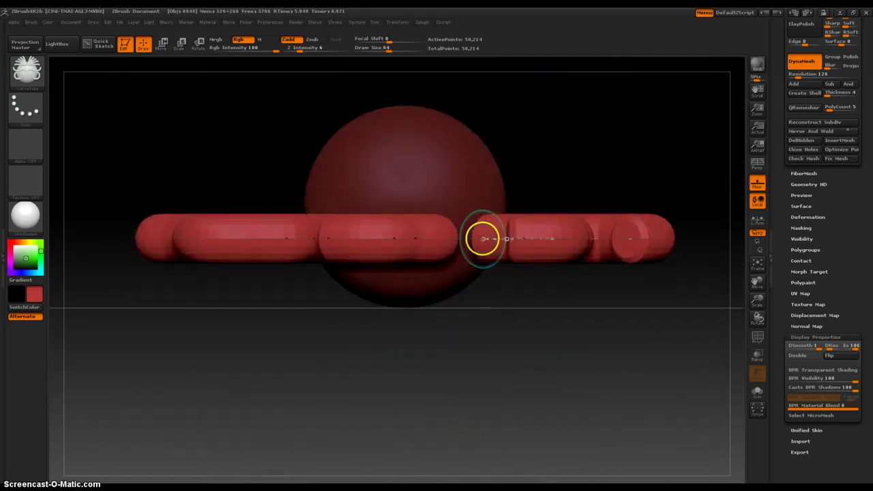
drag(481, 239, 463, 238)
drag(468, 426, 462, 339)
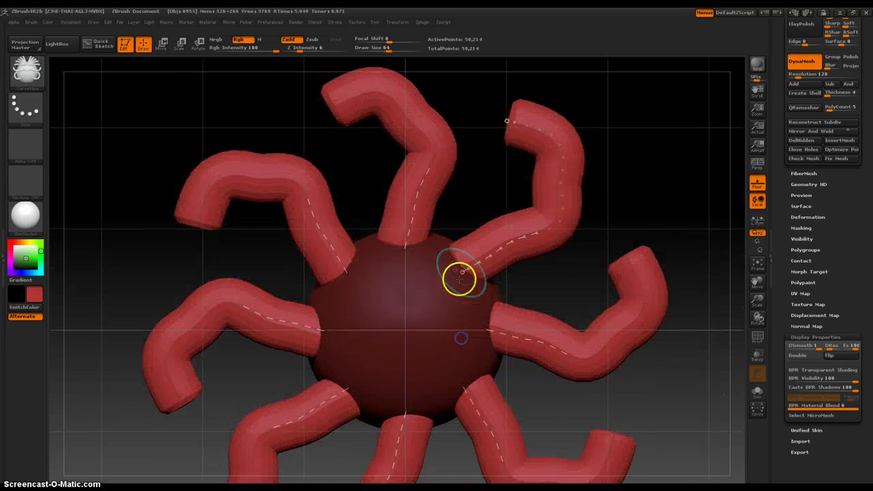
drag(458, 270, 430, 304)
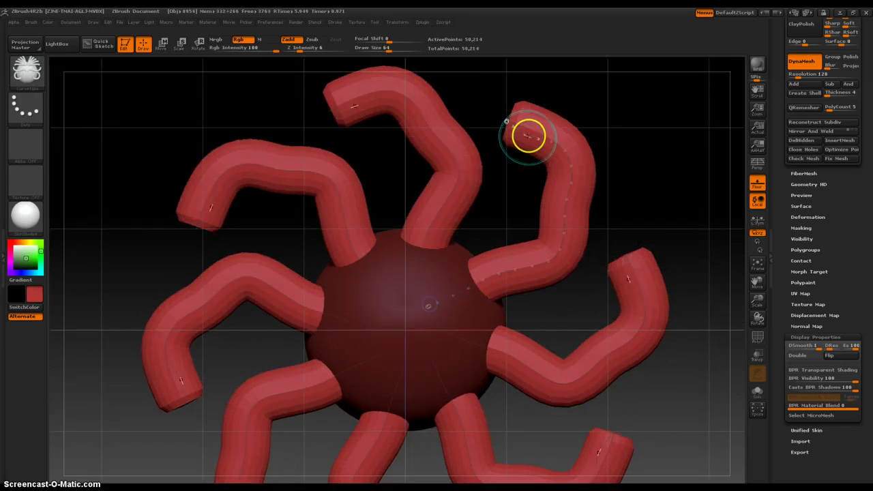
Bend the outer parts of the radial tubes out of their flat plane to form curling tentacles.
drag(516, 133, 555, 129)
drag(651, 125, 653, 216)
mouse_move(533, 112)
mouse_down()
mouse_move(533, 92)
mouse_move(511, 75)
mouse_move(499, 93)
mouse_move(516, 168)
mouse_move(506, 145)
mouse_up()
drag(563, 146, 545, 97)
drag(506, 145, 523, 209)
drag(610, 315, 573, 259)
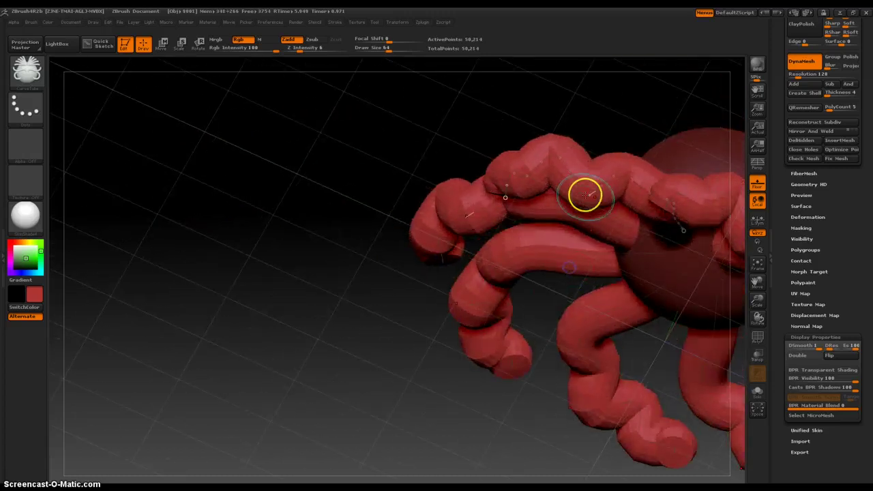
drag(577, 140, 645, 165)
alt+drag(580, 94, 526, 176)
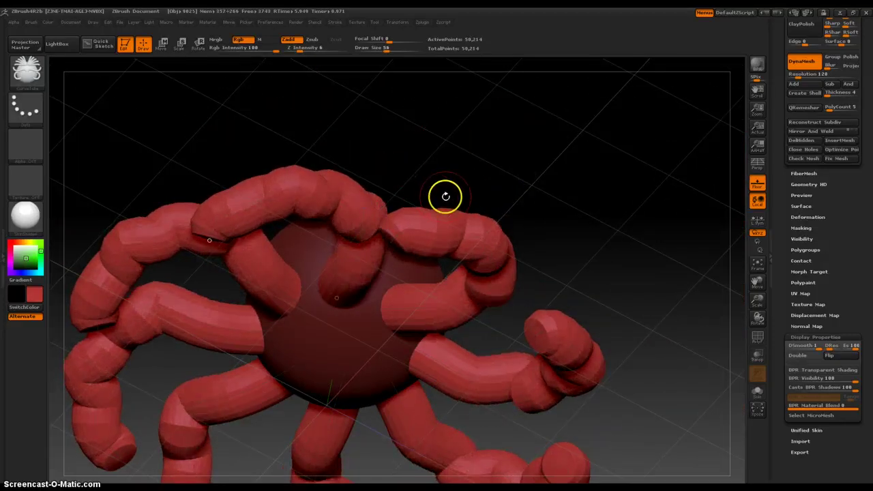
Increase the draw size to 174 and reshape the middle sections of the tentacles with broad, arched bends.
key(])
key(])
key(])
key(])
key(])
key(])
key(])
key(])
key(])
key(])
key(])
key(])
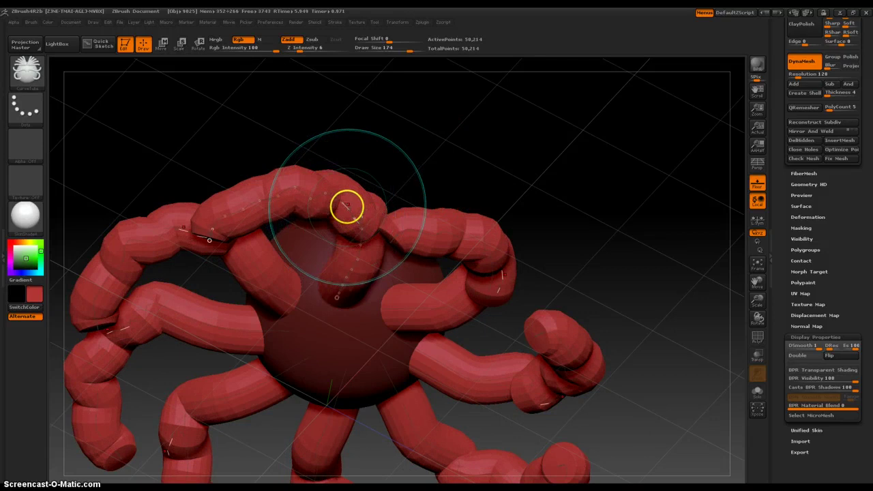
click(345, 190)
drag(345, 190, 346, 163)
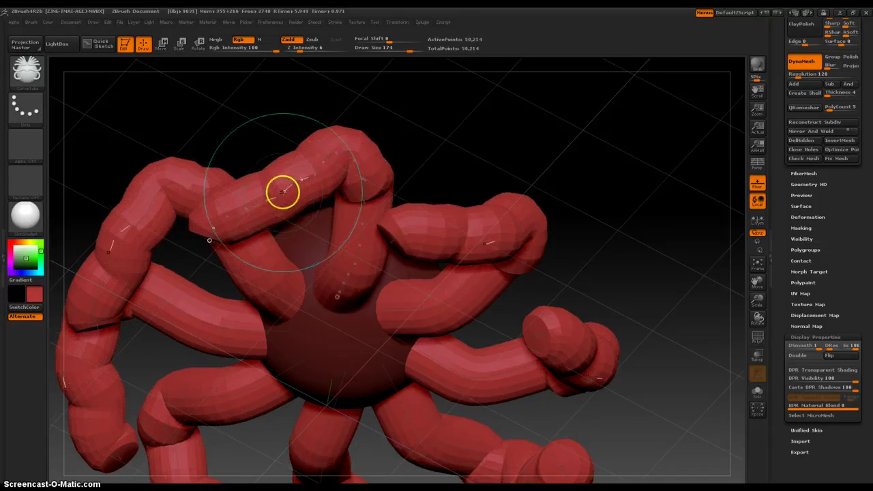
drag(265, 193, 256, 169)
drag(355, 240, 366, 210)
Reduce the draw size to 66 and raise the upper bends of the tentacles into higher, slimmer arches.
mouse_move(532, 93)
mouse_down()
mouse_move(495, 117)
mouse_move(478, 148)
mouse_up()
key([)
key([)
key([)
key([)
key([)
key([)
key([)
key([)
key([)
key([)
key([)
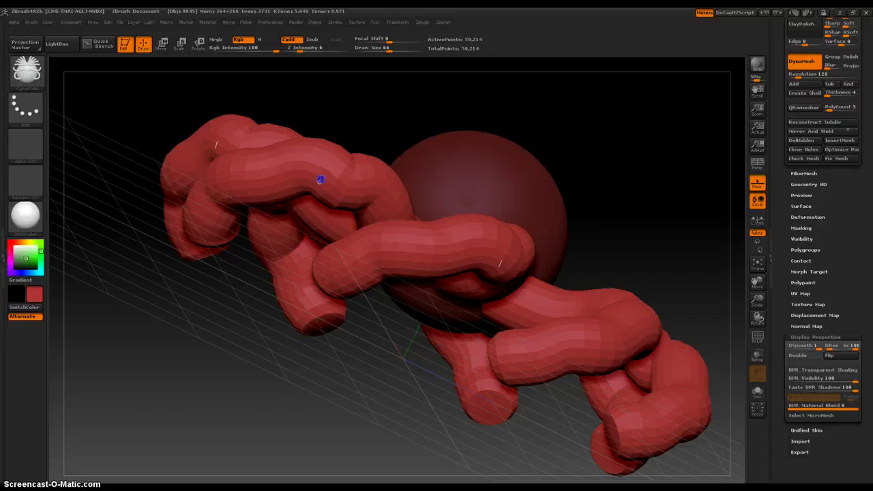
mouse_move(320, 180)
mouse_down()
mouse_move(321, 164)
mouse_move(304, 160)
mouse_move(307, 147)
mouse_up()
key(ctrl+z)
drag(361, 179, 375, 147)
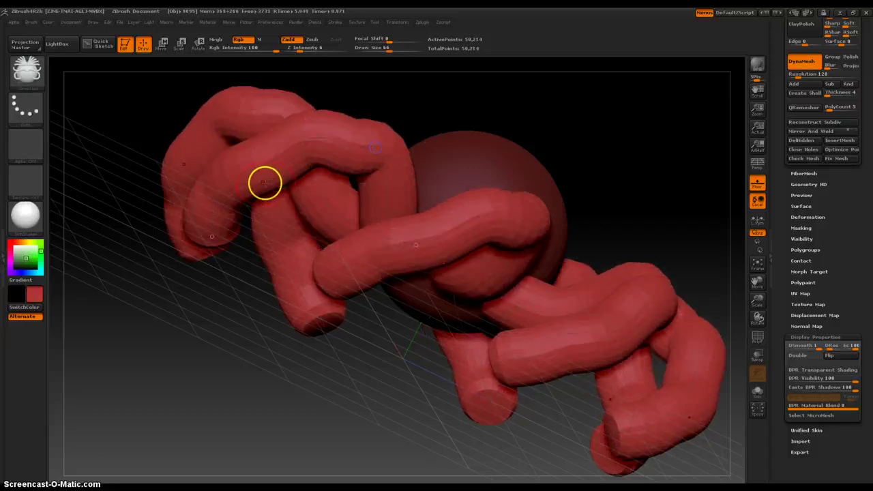
key(ctrl+z)
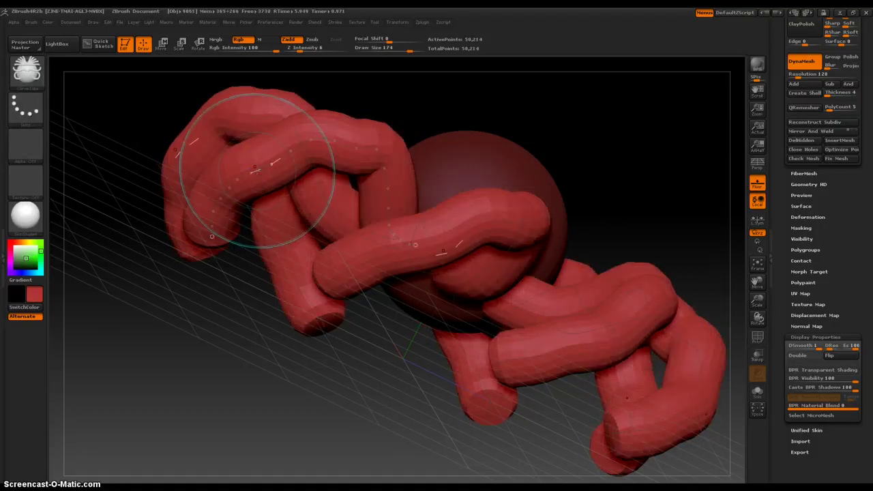
Round out the tentacles' middle arches, lower their inner bends near the sphere, and pull their tips outward and down.
drag(257, 169, 259, 134)
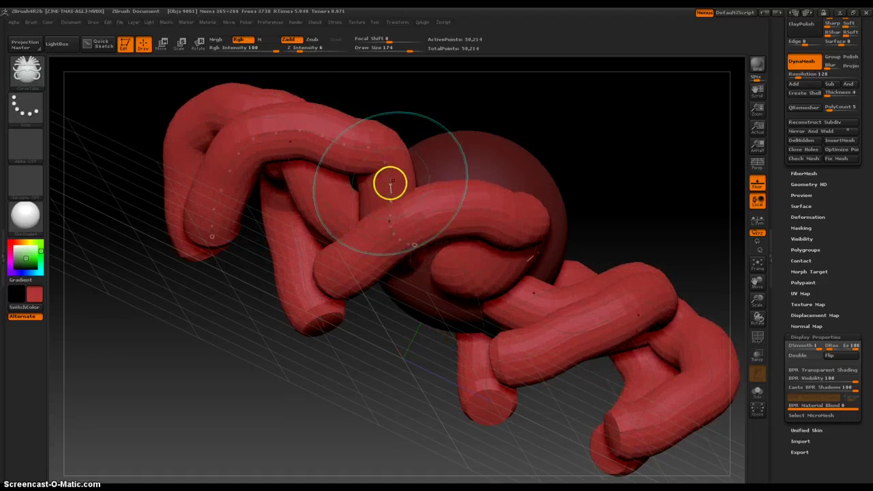
drag(390, 183, 391, 226)
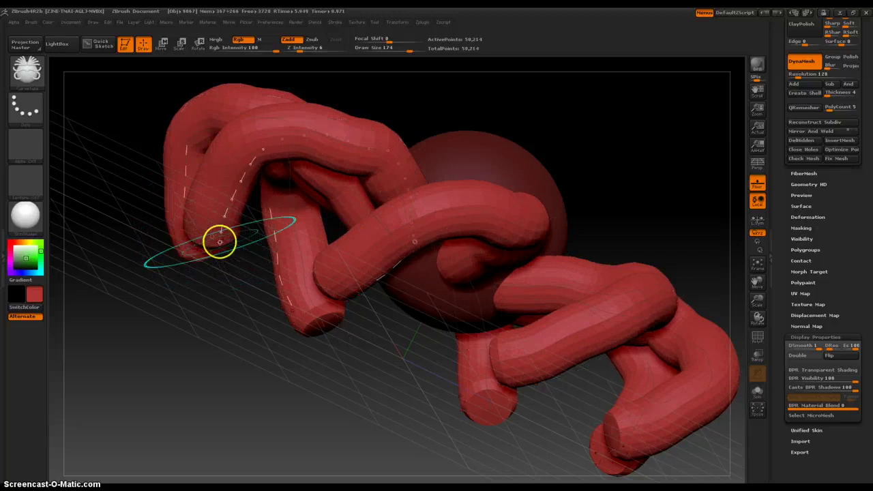
drag(185, 288, 214, 341)
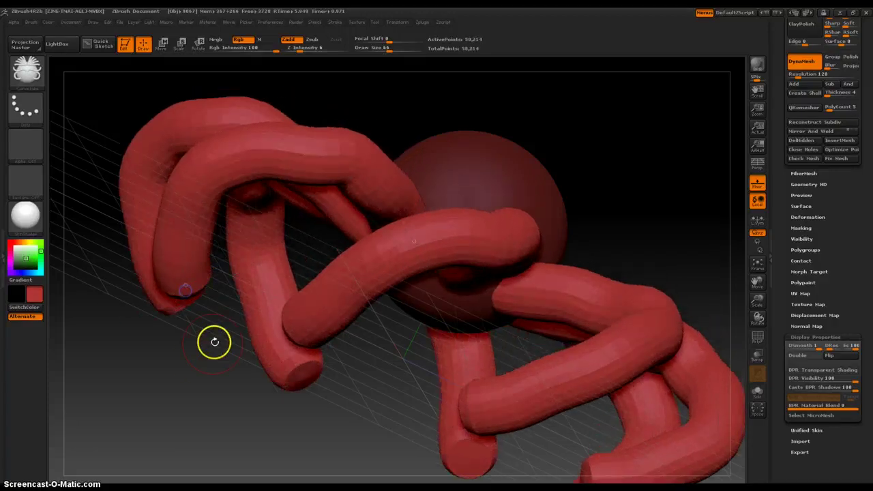
Adjust the free tips of the tentacles so they curl inward near floor level.
drag(206, 378, 292, 256)
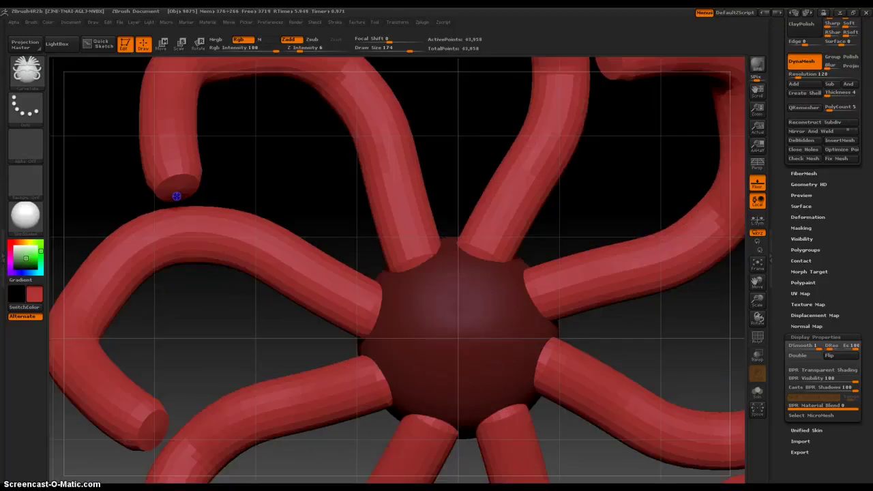
mouse_move(176, 197)
mouse_down()
mouse_move(292, 171)
mouse_move(221, 162)
mouse_up()
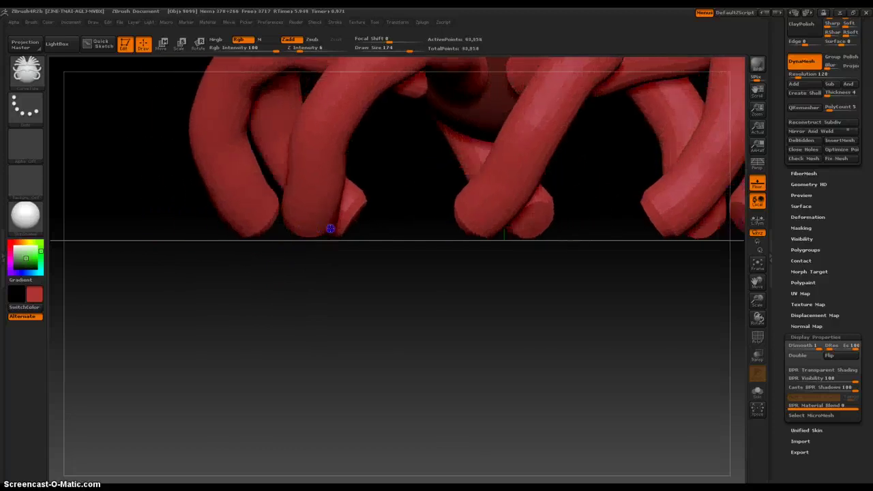
mouse_move(327, 230)
mouse_down()
mouse_move(468, 238)
mouse_move(468, 351)
mouse_up()
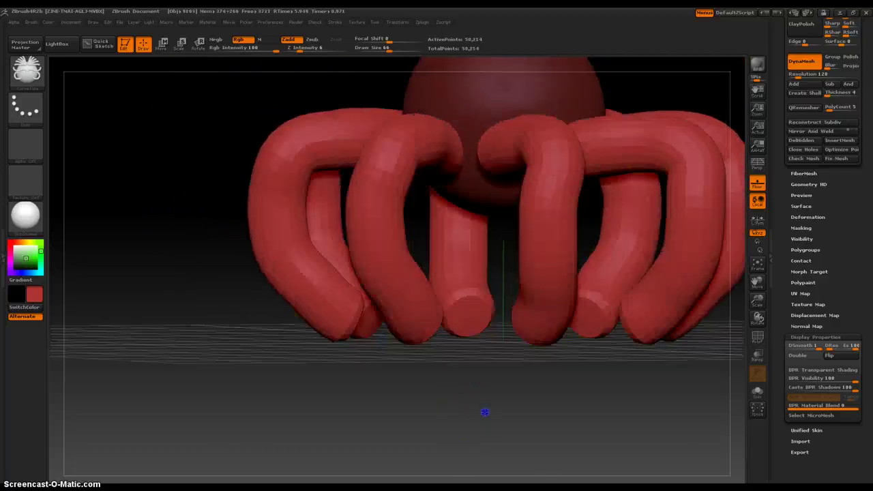
Reshape the lower lengths and upper bends of the tentacles into arched, leg-like curves reaching down to the floor.
drag(485, 411, 537, 385)
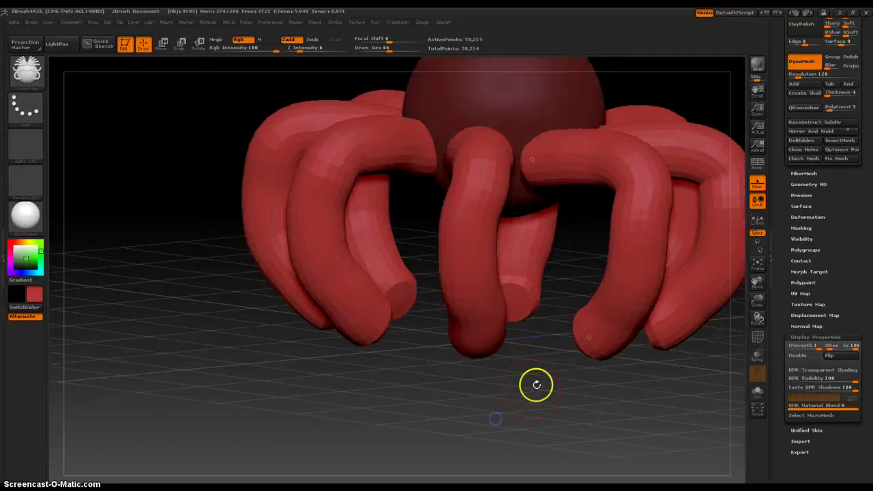
click(593, 330)
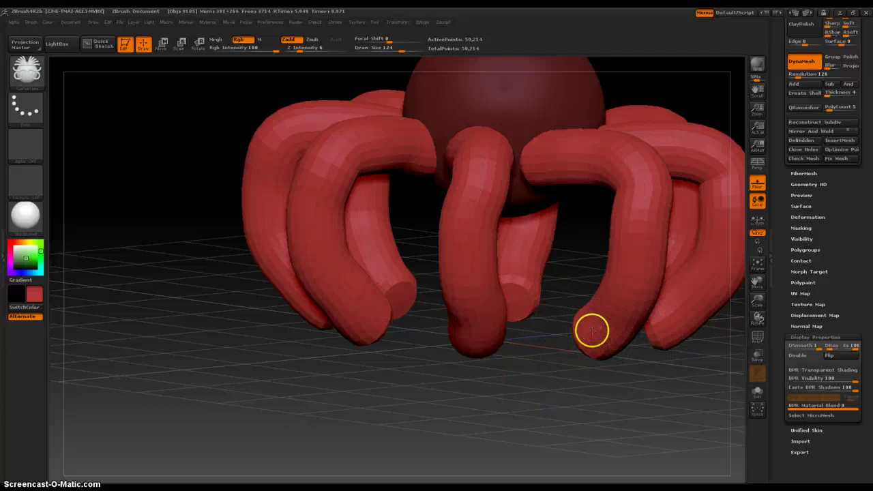
mouse_move(589, 337)
mouse_down()
mouse_move(617, 347)
mouse_move(627, 298)
mouse_move(657, 316)
mouse_up()
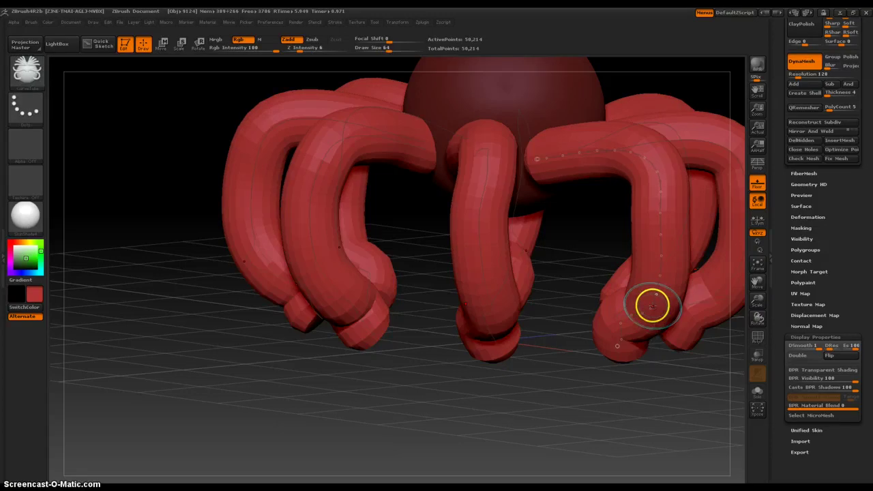
key(bracketright)
mouse_move(653, 305)
mouse_down()
mouse_move(629, 287)
mouse_move(630, 247)
mouse_up()
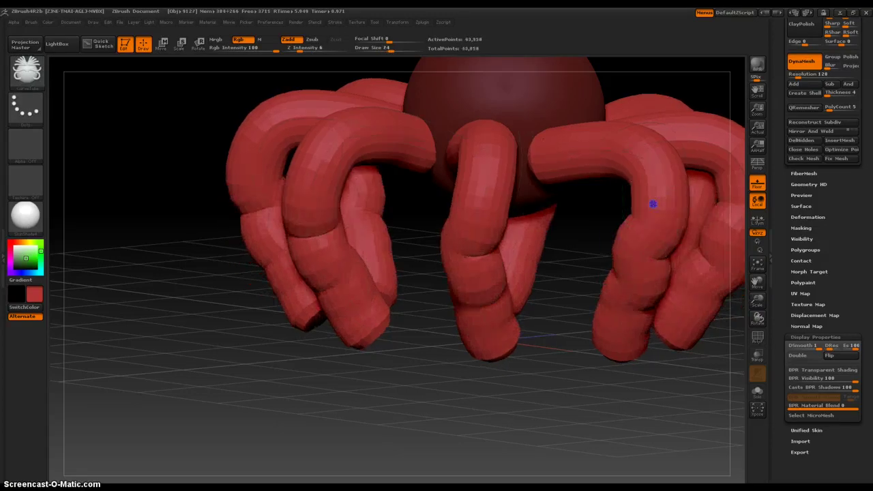
mouse_move(653, 204)
mouse_down()
mouse_move(618, 150)
mouse_move(589, 163)
mouse_move(589, 180)
mouse_up()
Select the Blob brush, turn off Rgb, enable Zadd, and set the Z Intensity to 33.
mouse_move(599, 435)
mouse_down()
mouse_move(458, 443)
mouse_move(429, 427)
mouse_move(427, 386)
mouse_move(408, 335)
mouse_move(415, 380)
mouse_move(380, 353)
mouse_move(435, 368)
mouse_move(446, 406)
mouse_move(343, 332)
mouse_move(347, 318)
mouse_up()
key(space)
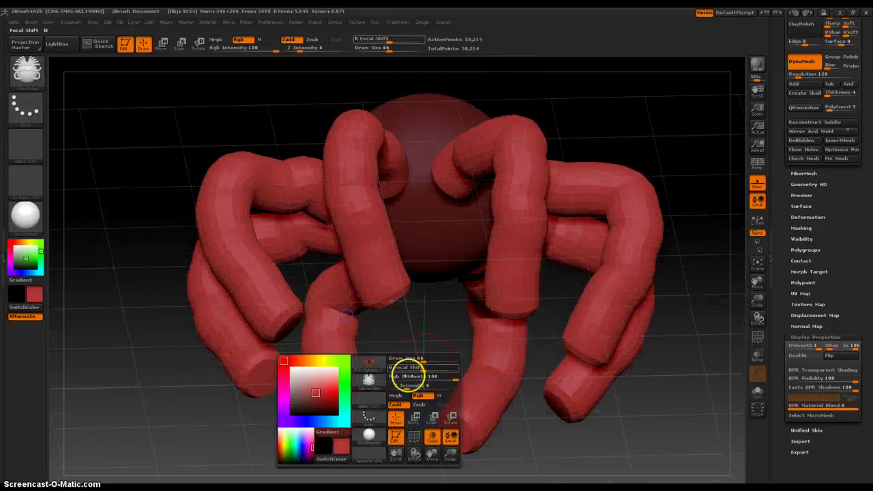
click(369, 379)
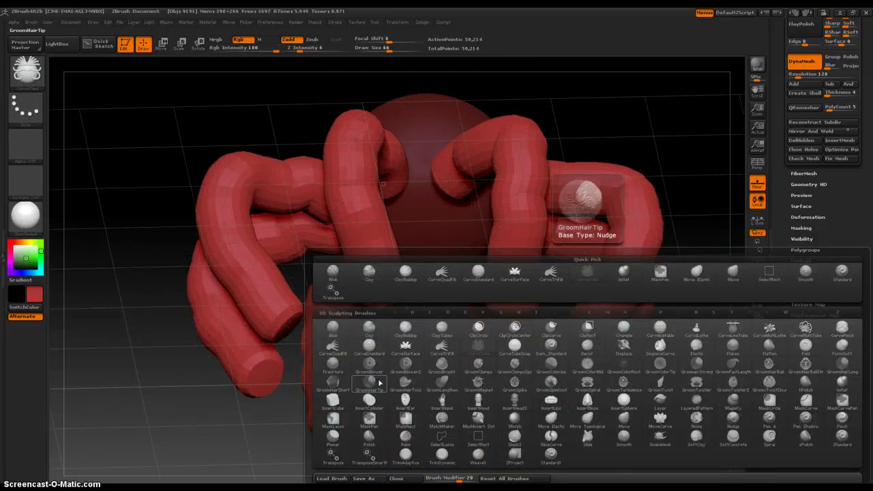
click(332, 328)
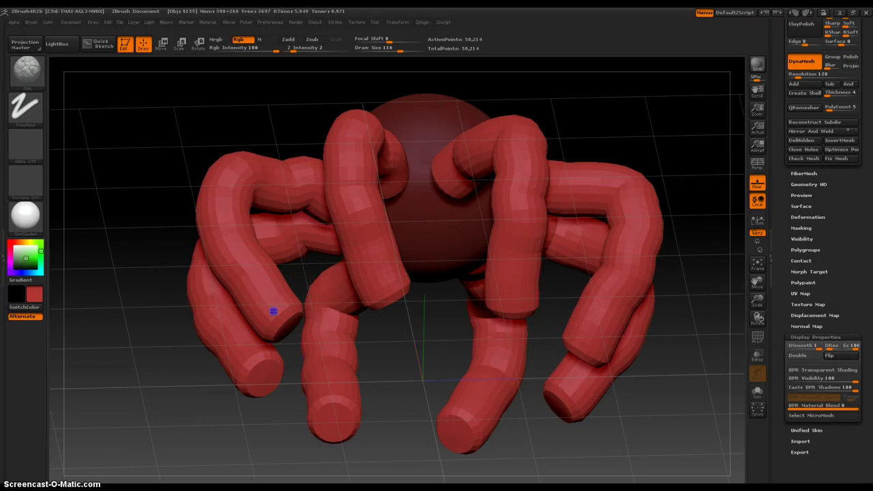
mouse_move(273, 312)
shift+mouse_down()
mouse_move(212, 192)
mouse_move(213, 161)
shift+mouse_up()
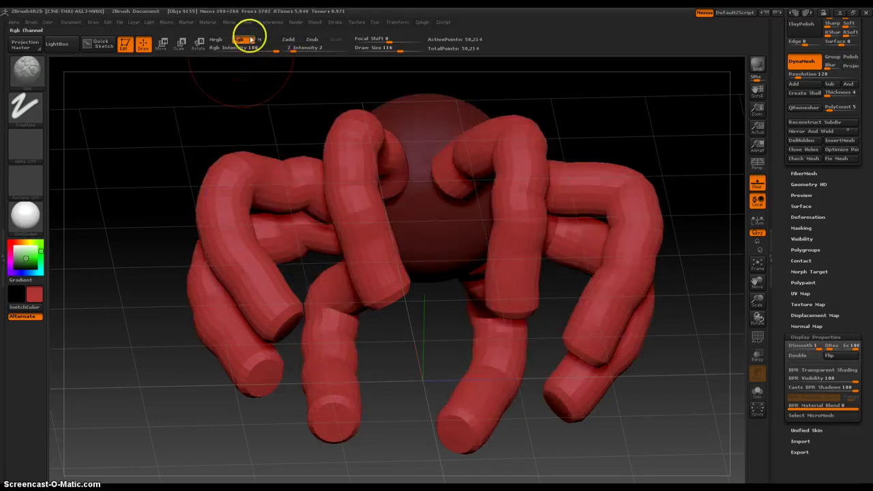
click(243, 40)
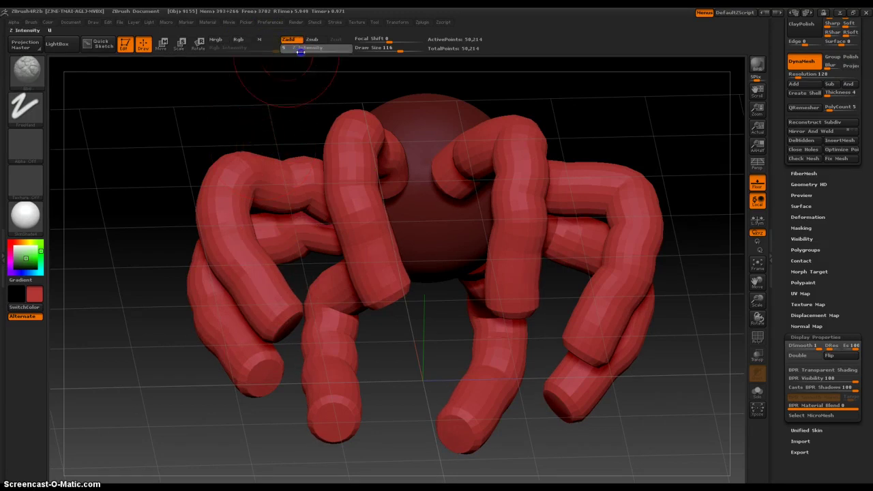
drag(300, 51, 307, 52)
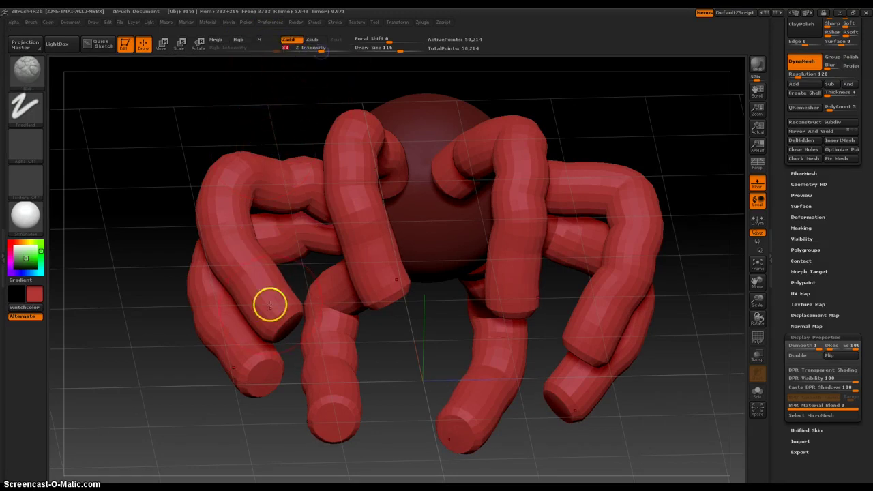
Build up lumpy bulges along the tentacles with Blob strokes and subdivide their mesh for finer detail.
mouse_move(270, 305)
mouse_down()
mouse_move(207, 203)
mouse_move(236, 143)
mouse_move(275, 175)
mouse_move(308, 168)
mouse_move(239, 273)
mouse_move(273, 293)
mouse_move(356, 371)
mouse_move(385, 439)
mouse_up()
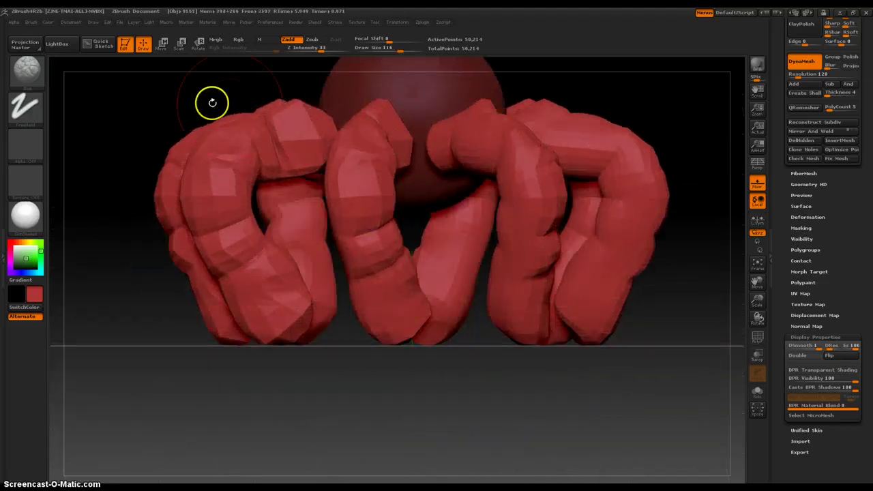
alt+drag(127, 130, 142, 199)
key(ctrl)
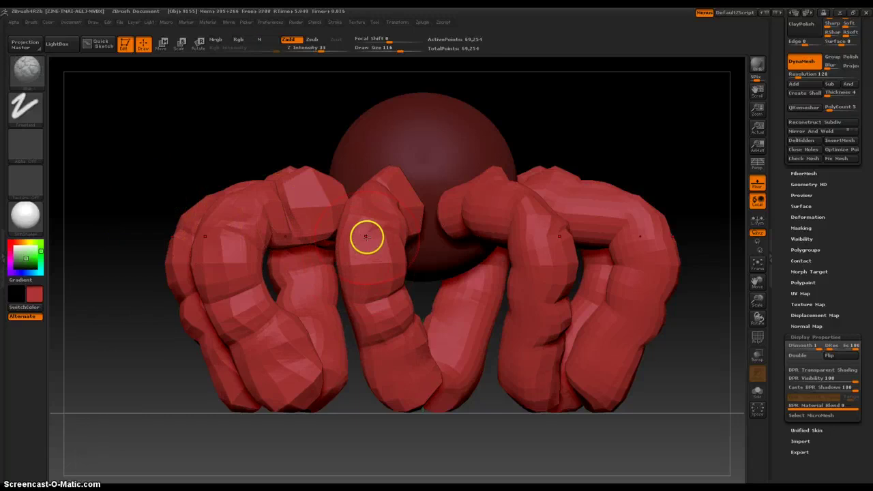
key(ctrl+z)
mouse_move(373, 240)
mouse_down()
mouse_move(364, 218)
mouse_move(402, 390)
mouse_up()
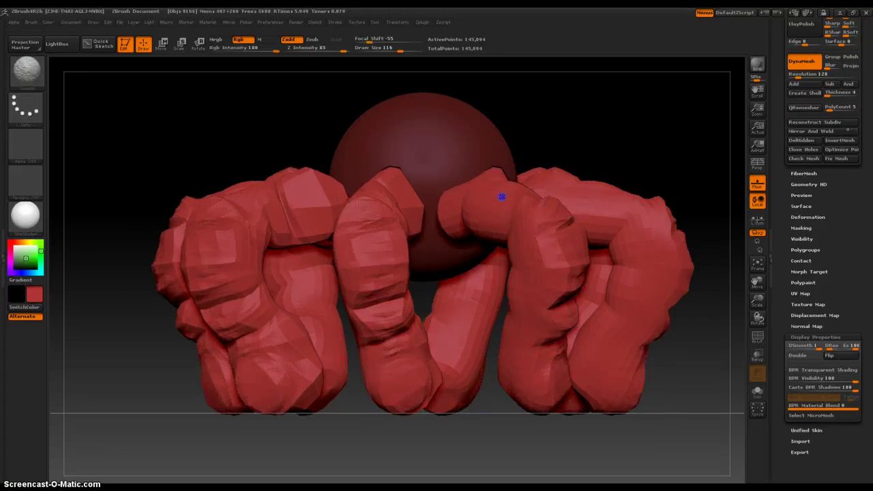
Smooth the faceted bulges along the tentacles and around their lower ends.
mouse_move(501, 197)
shift+mouse_down()
mouse_move(501, 222)
mouse_move(564, 224)
mouse_move(549, 235)
shift+mouse_up()
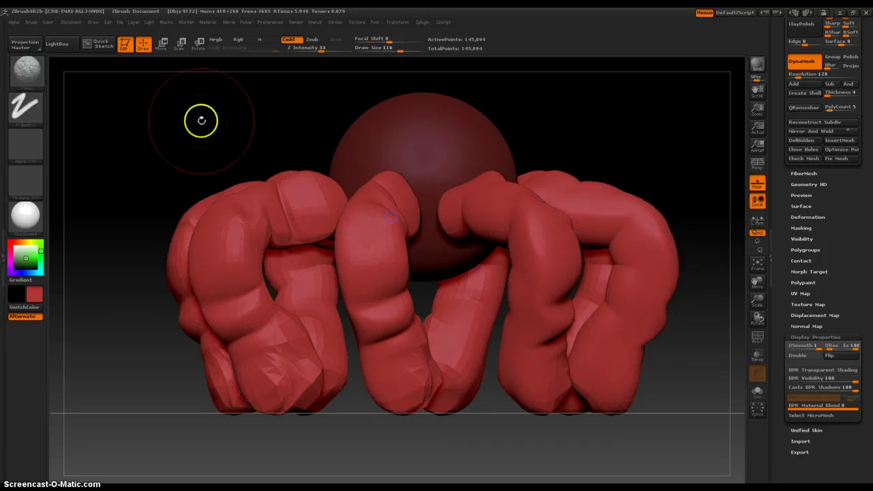
drag(203, 119, 241, 155)
mouse_move(394, 370)
shift+mouse_down()
mouse_move(362, 387)
mouse_move(283, 380)
shift+mouse_up()
alt+right_drag(608, 388, 612, 308)
alt+right_drag(447, 442, 514, 452)
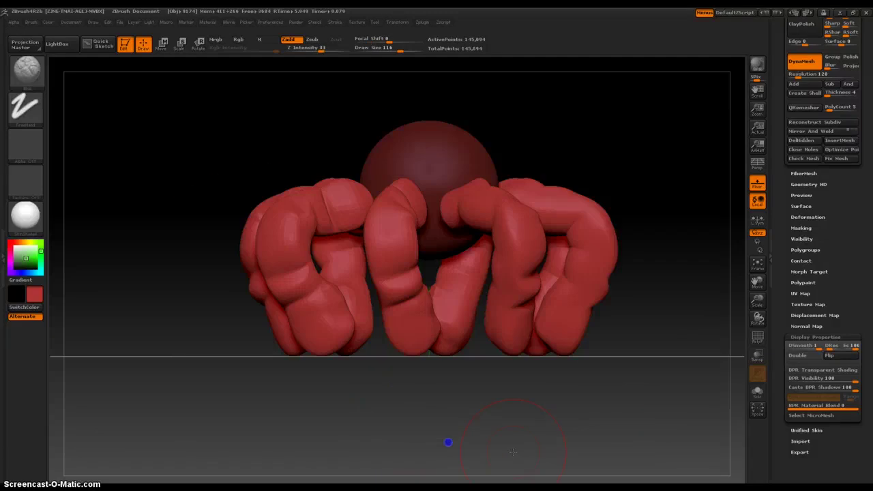
Select the CurveTube brush and draw a new ring of large curved tubes around the existing model.
key(space)
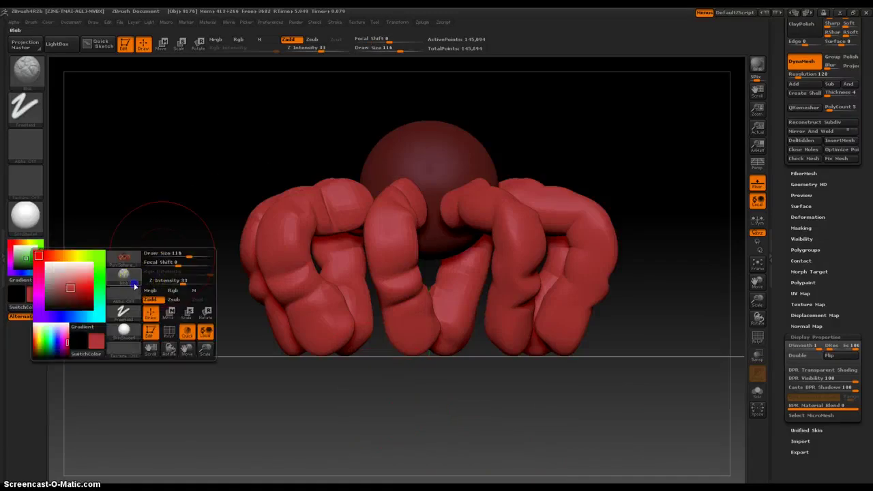
click(133, 284)
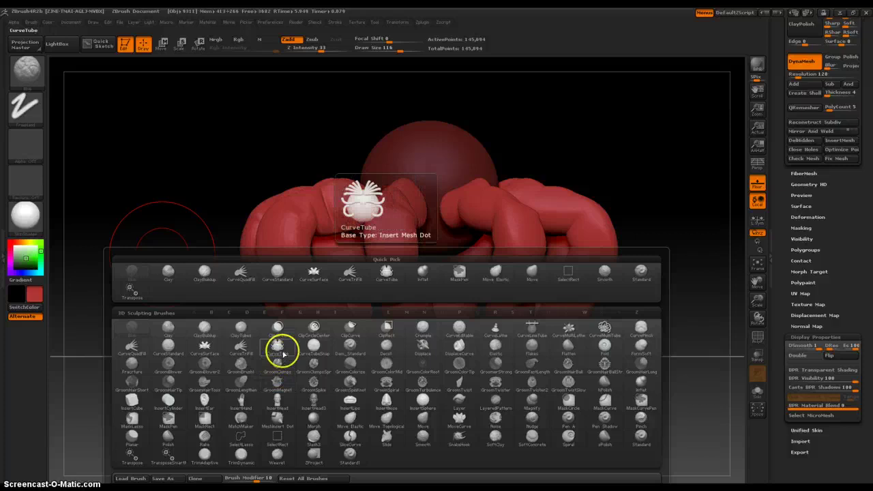
key(c)
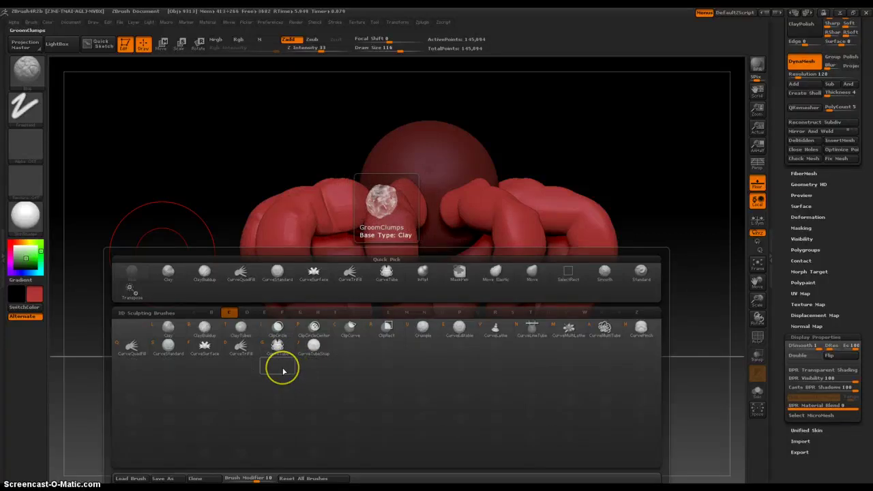
key(g)
mouse_move(409, 156)
mouse_down()
mouse_move(308, 97)
mouse_move(108, 330)
mouse_up()
ctrl+right_drag(400, 427, 372, 243)
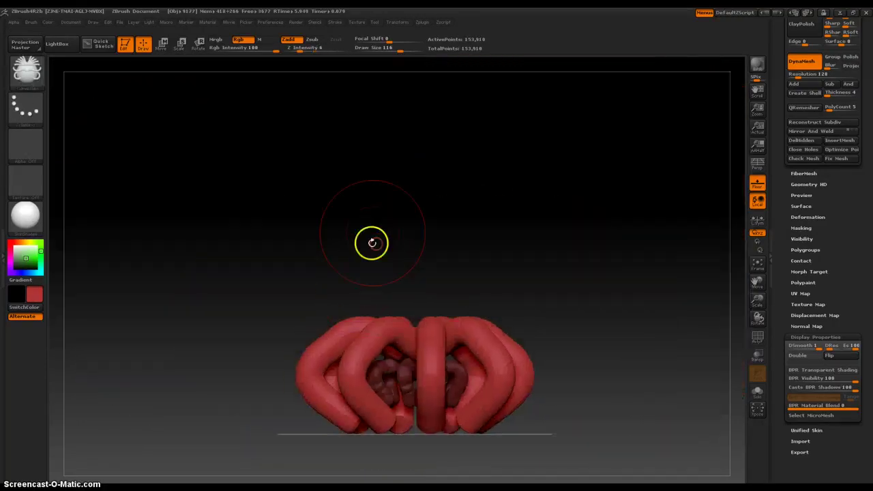
drag(372, 243, 377, 282)
shift+drag(424, 299, 370, 161)
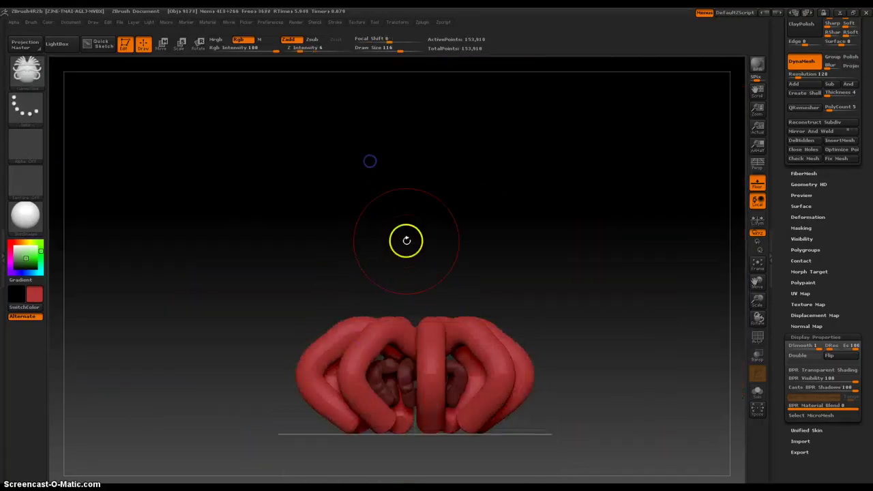
Reshape the large tubes outward and upward so they converge into a cone with a narrow neck above the model.
drag(344, 308, 153, 372)
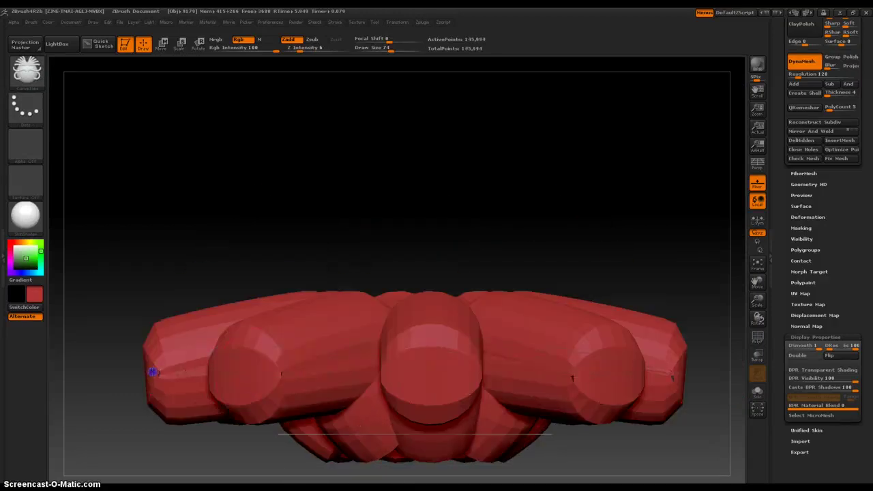
drag(310, 367, 457, 110)
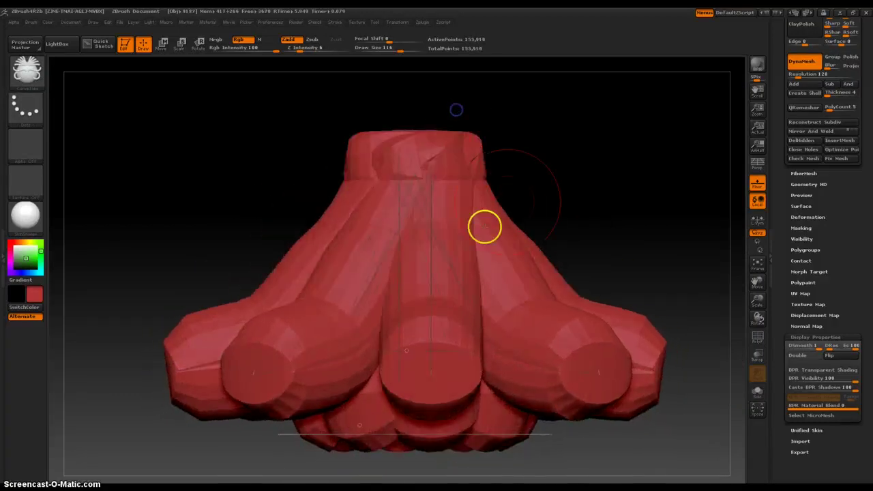
click(498, 233)
Draw another ring of upright tubes around the outside of the cone.
drag(459, 247, 546, 419)
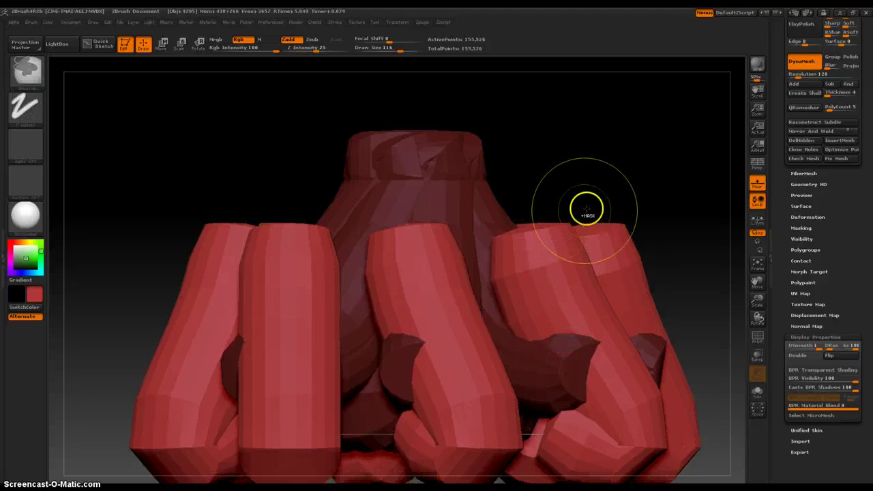
alt+drag(589, 207, 616, 273)
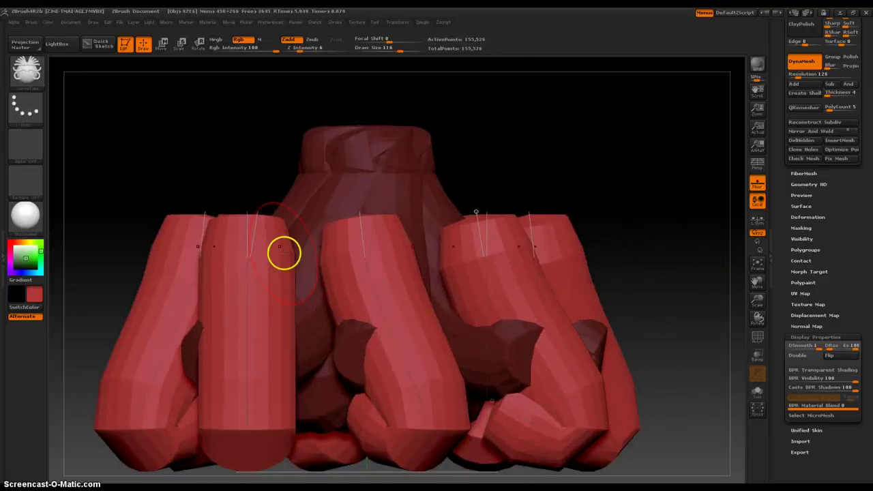
Bring up the selection of sculpting brushes.
key(space)
key(b)
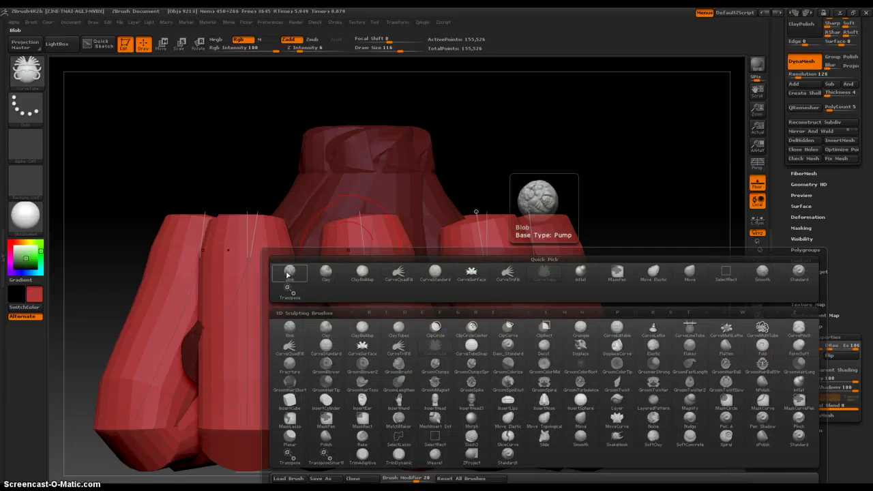